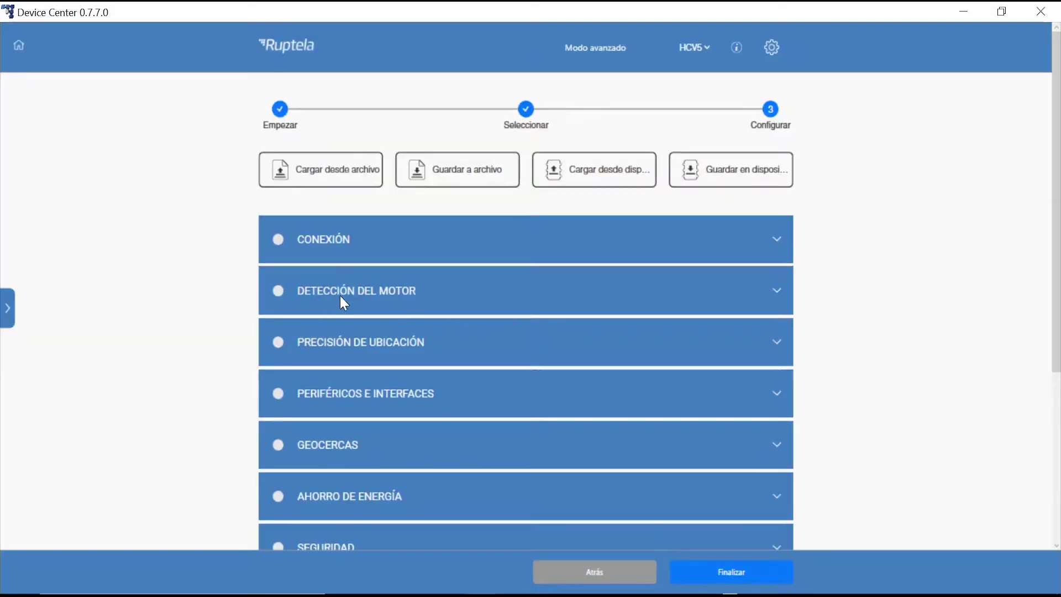
# Configure the connection with main server 92.62.134.34, port 9015, TCP protocol and APN internet.itelcel.com.
pyautogui.click(776, 240)
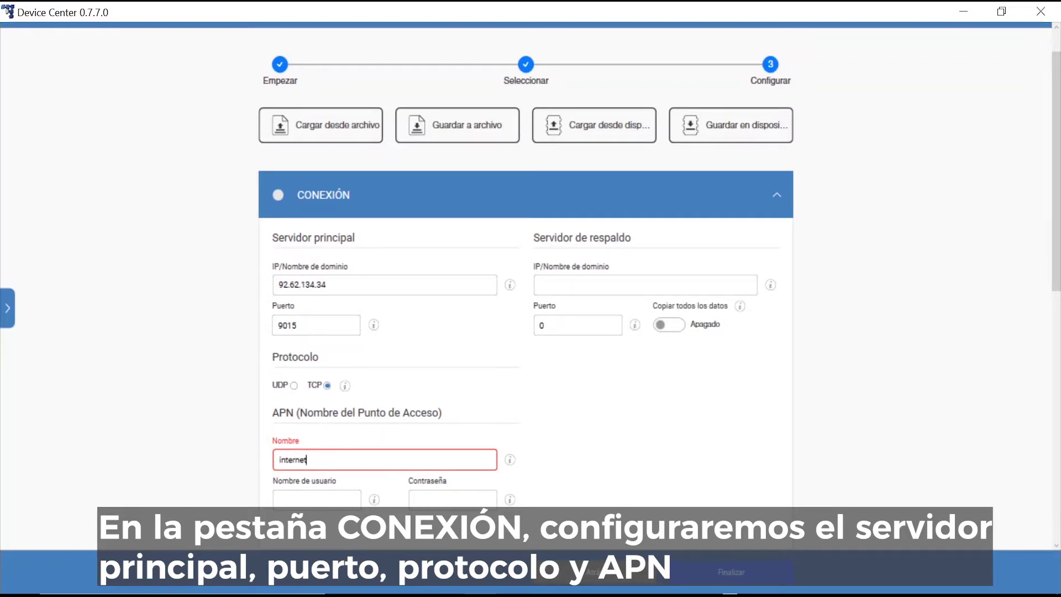
pyautogui.click(774, 196)
pyautogui.scroll(-2, 778, 185)
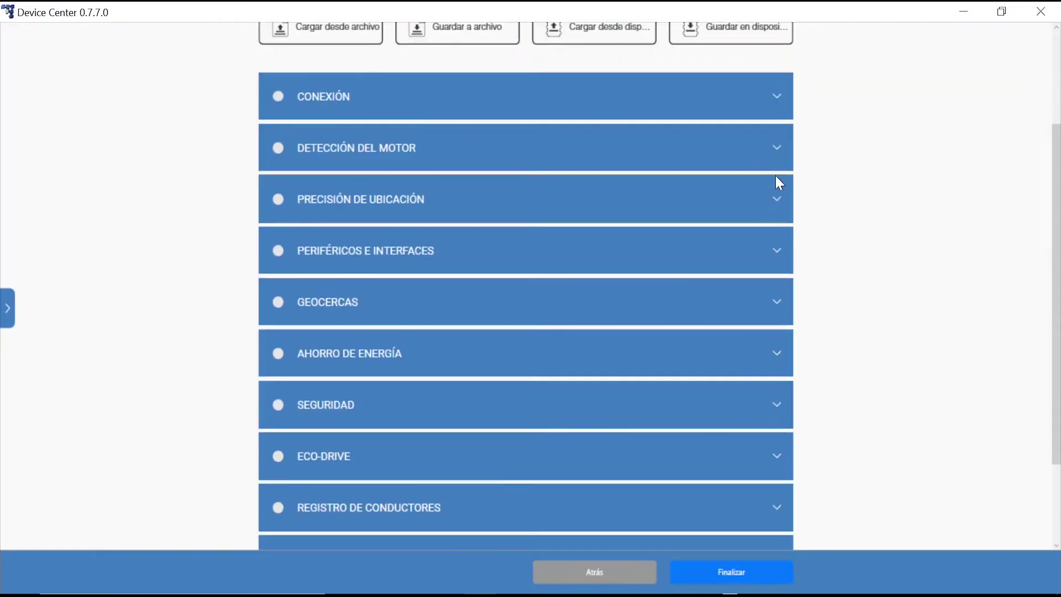
# Add a Bluetooth accessory under the peripherals and interfaces settings, using slot 0 and the type Escort TD.
pyautogui.click(755, 243)
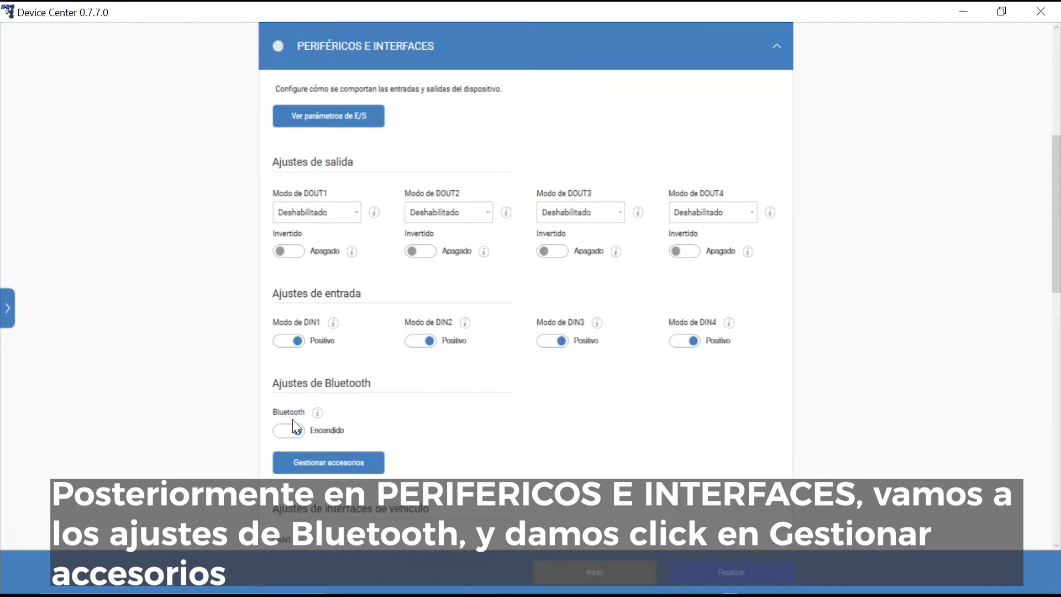
pyautogui.click(308, 464)
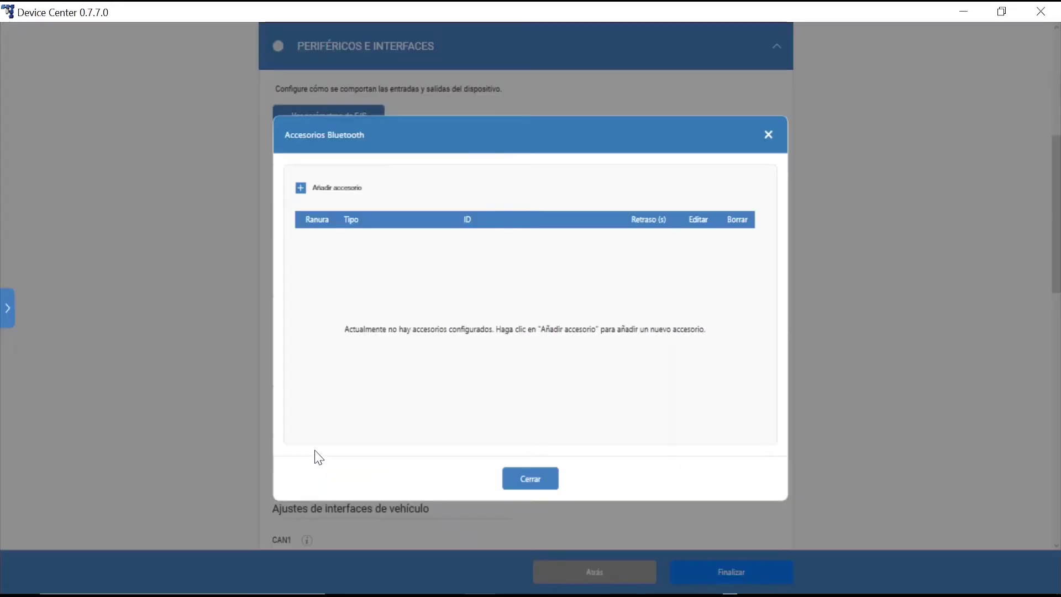
pyautogui.click(329, 191)
pyautogui.click(369, 234)
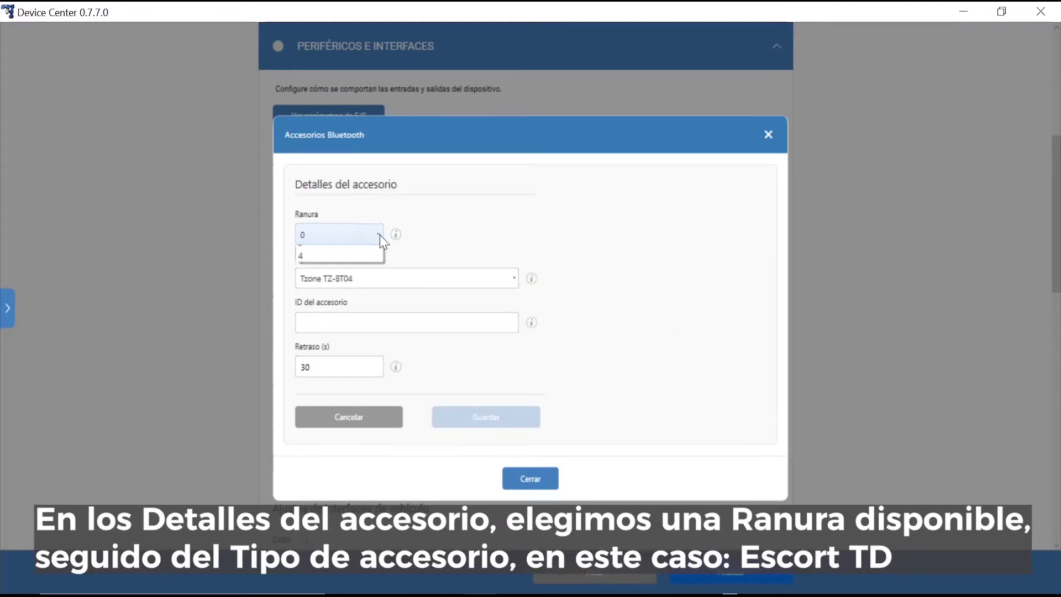
pyautogui.click(309, 255)
pyautogui.click(511, 283)
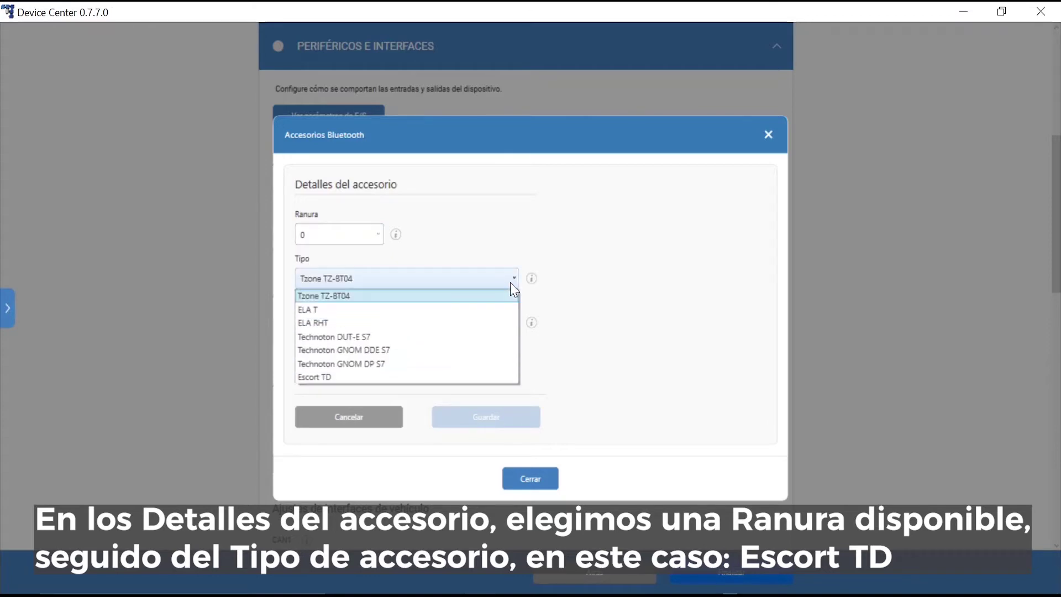
pyautogui.click(398, 378)
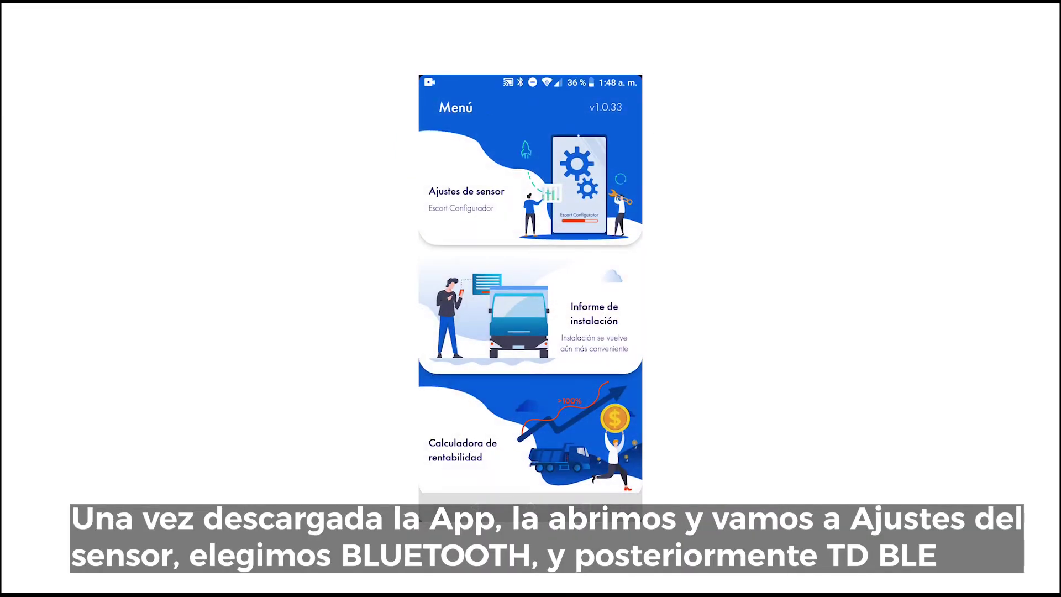
# In the Escort Configurator mobile app, connect over Bluetooth to the TD BLE sensor TD_102467 and acknowledge the password-protection notice.
pyautogui.click(497, 191)
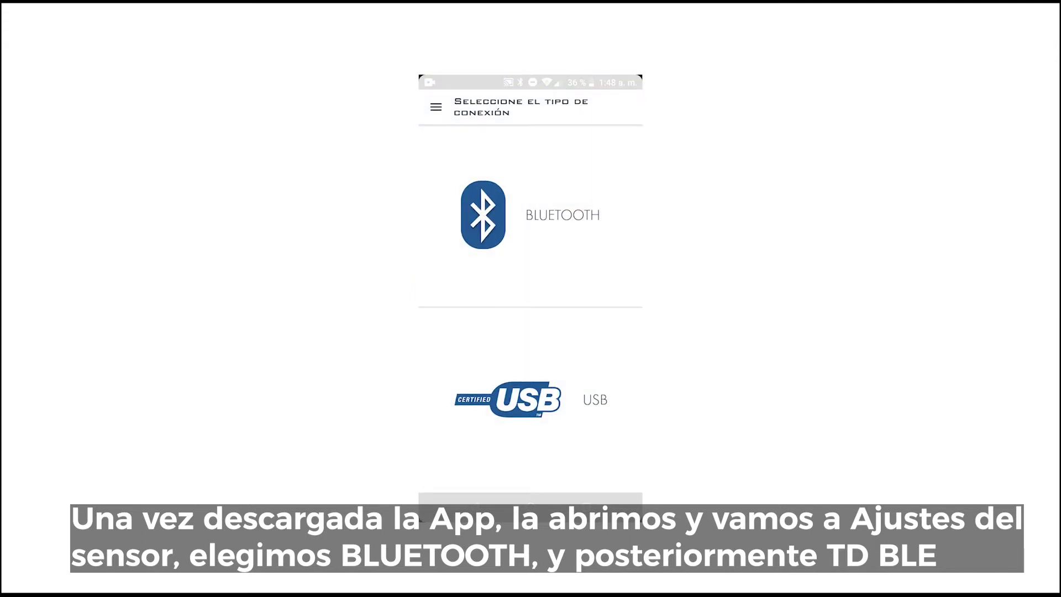
pyautogui.click(531, 216)
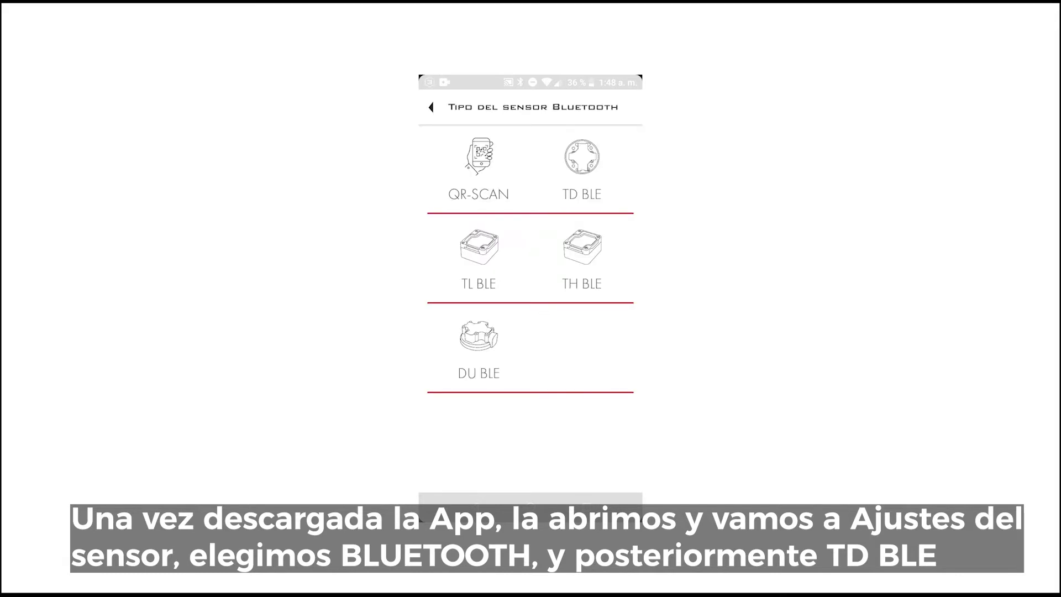
pyautogui.click(582, 168)
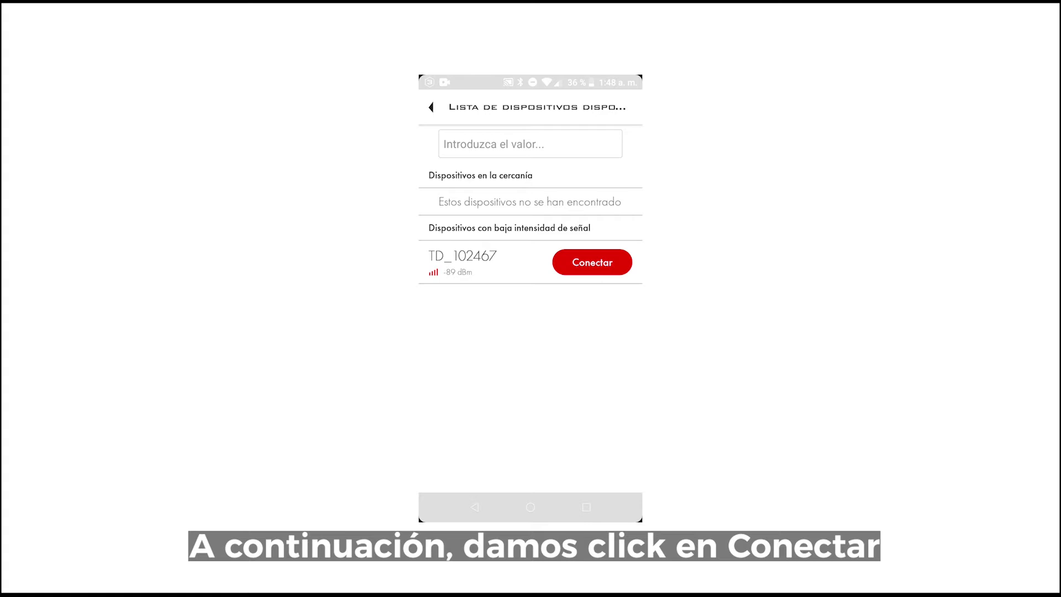
pyautogui.click(592, 262)
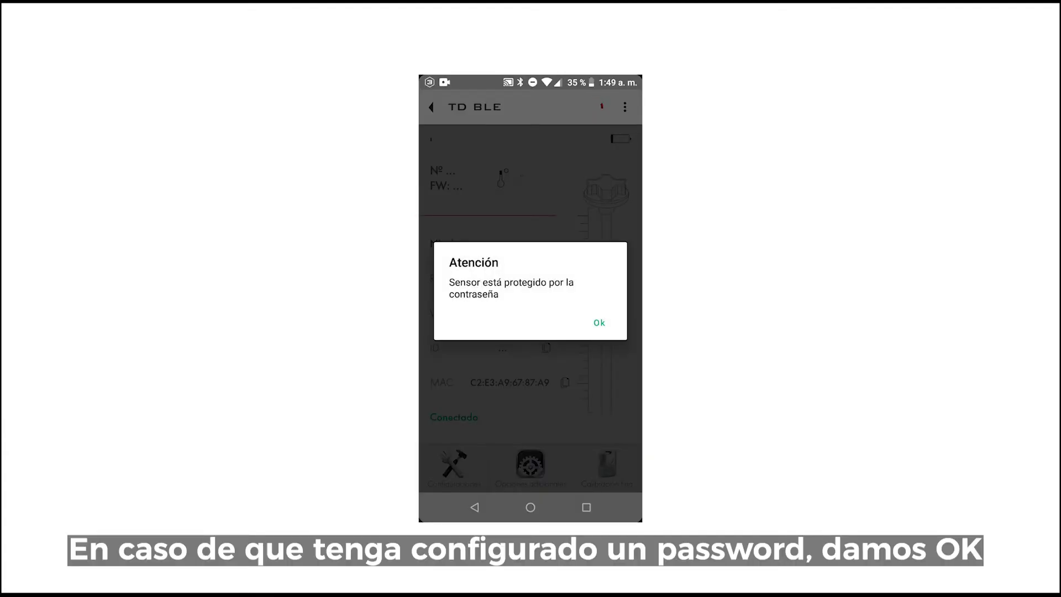
pyautogui.click(599, 323)
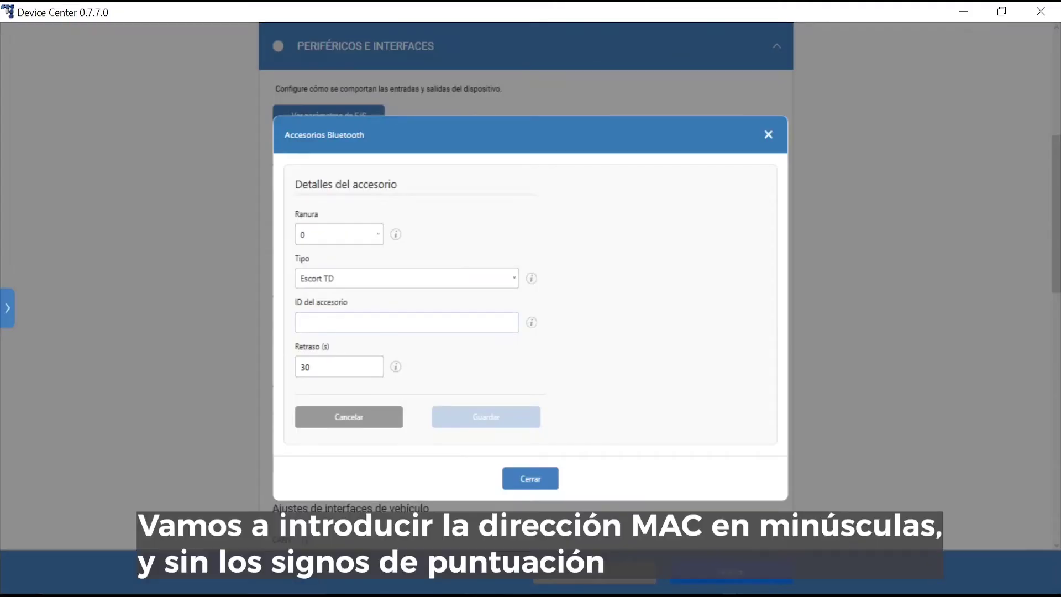
# Back in Device Center, enter c2e3a96787a9 as the Escort TD accessory ID, save the accessory and close the accessory manager.
pyautogui.write('c2')
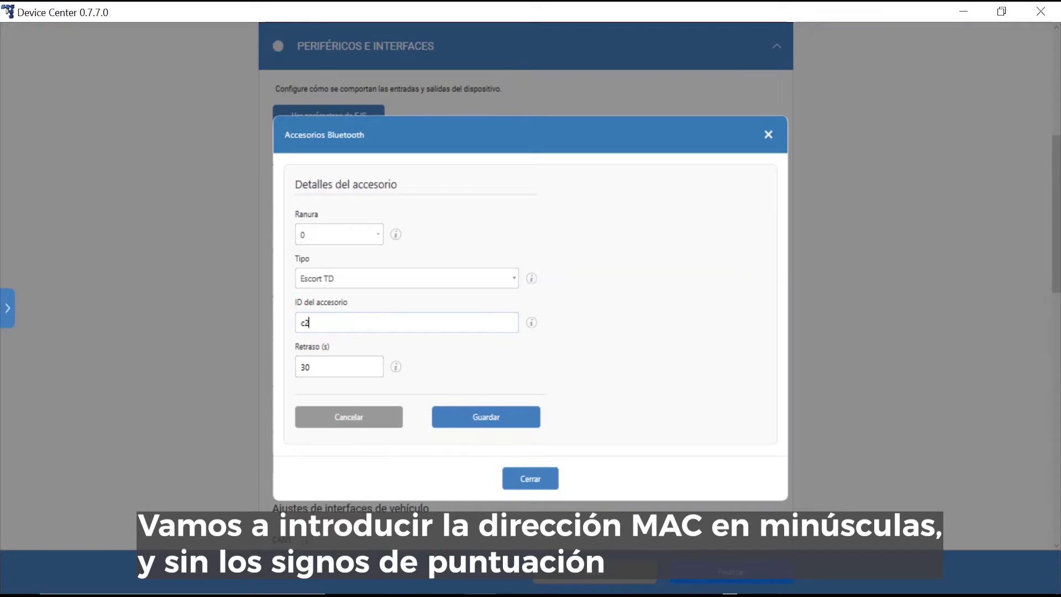
pyautogui.write('e3a96787a9')
pyautogui.click(480, 423)
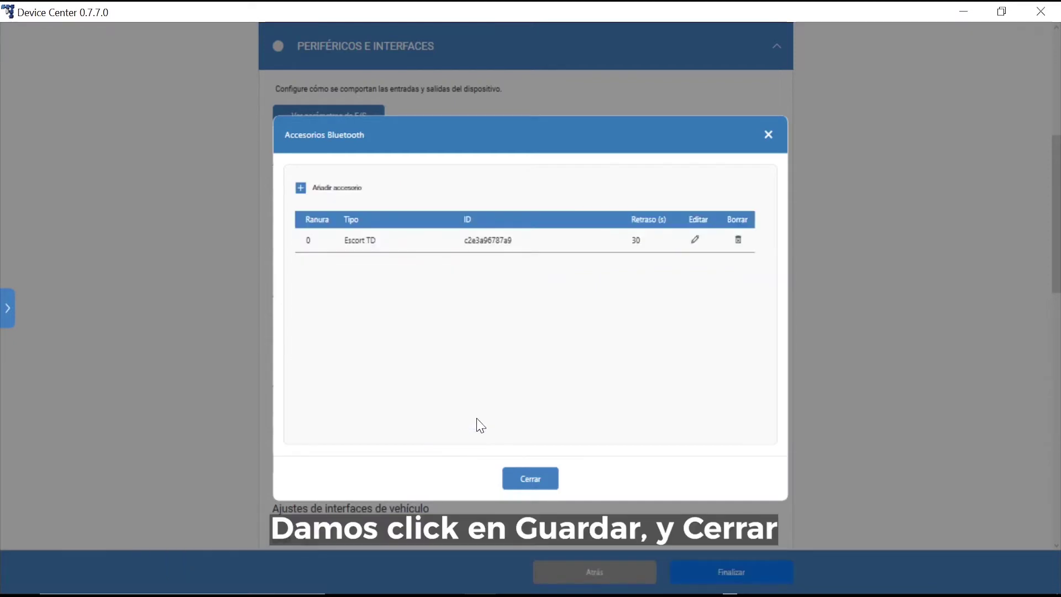
pyautogui.click(532, 481)
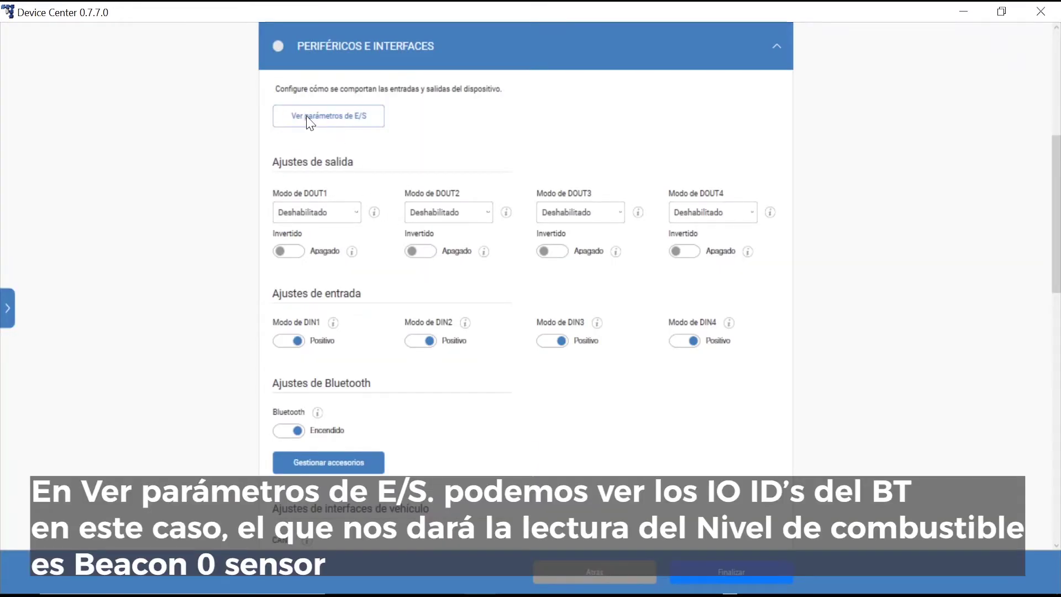
# Examine the list of enabled I/O parameters for the Bluetooth beacon entries, and close it.
pyautogui.click(307, 116)
pyautogui.scroll(-5, 604, 255)
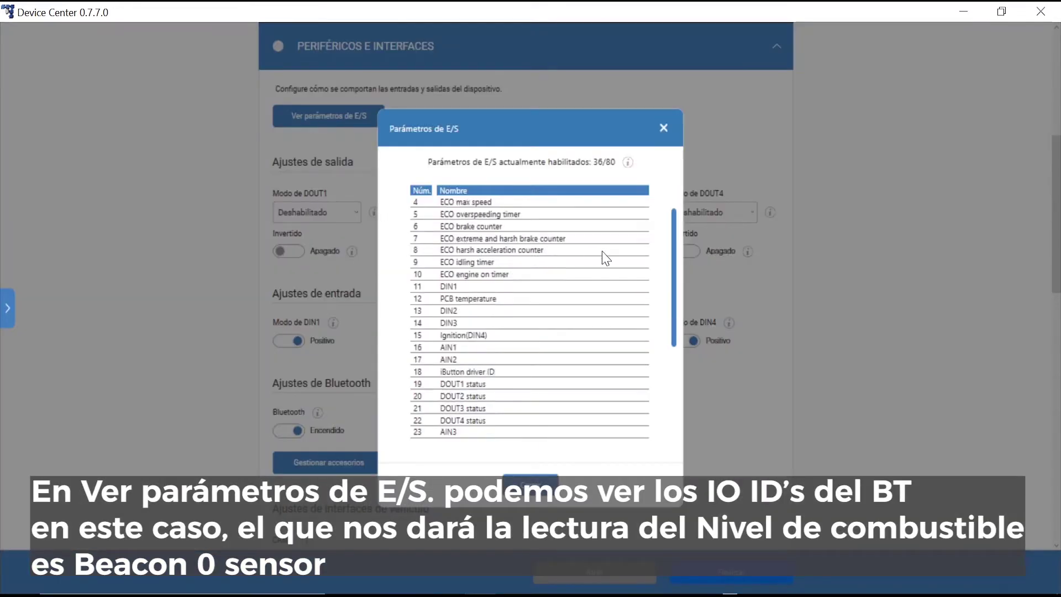
pyautogui.scroll(-1, 602, 252)
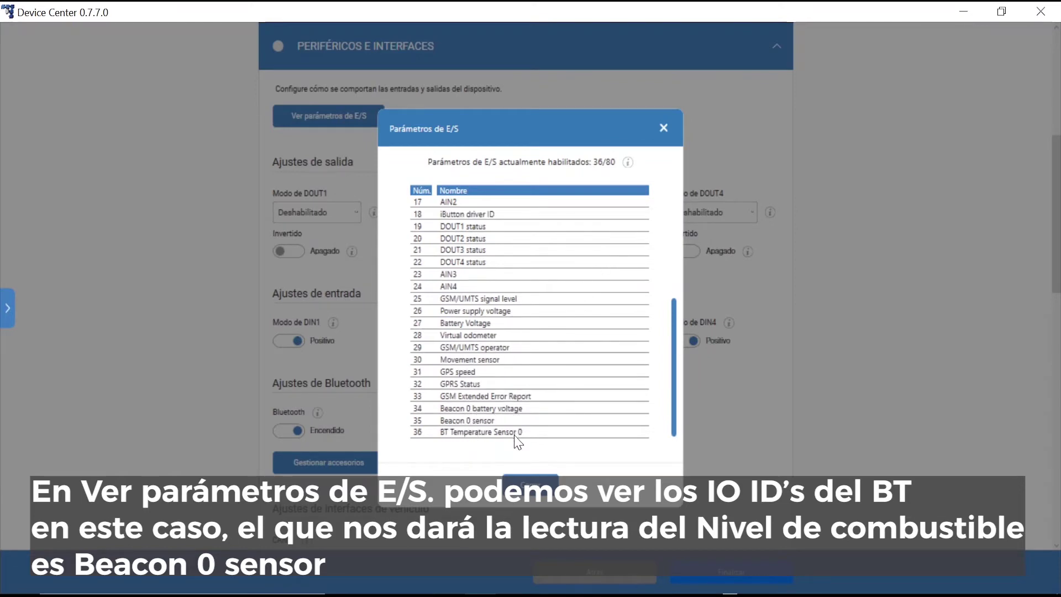
pyautogui.click(532, 498)
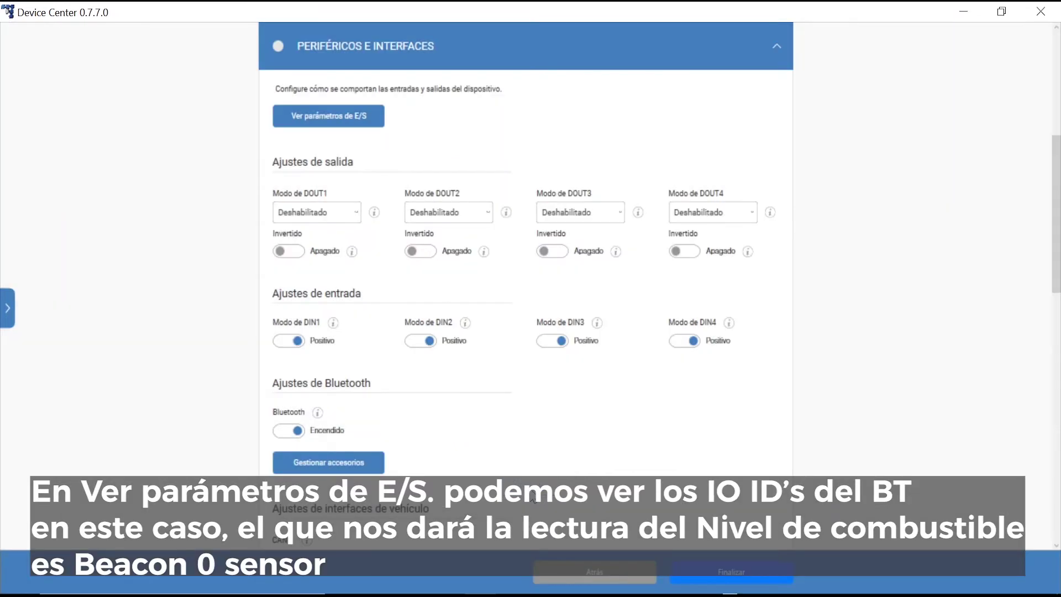
# Collapse the peripherals section and save the configuration to the device.
pyautogui.click(745, 46)
pyautogui.scroll(3, 791, 118)
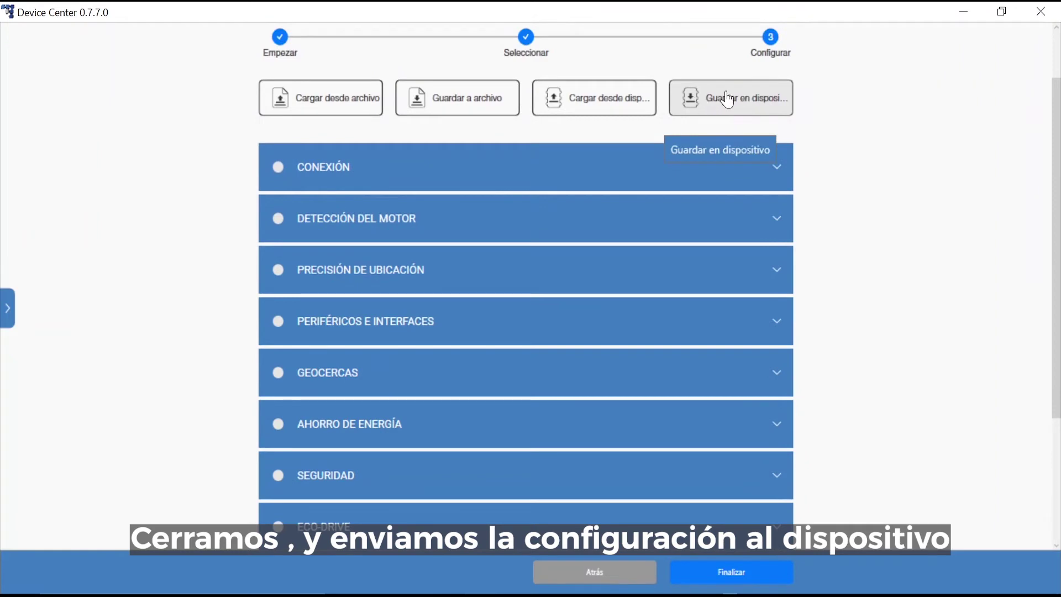
pyautogui.click(723, 104)
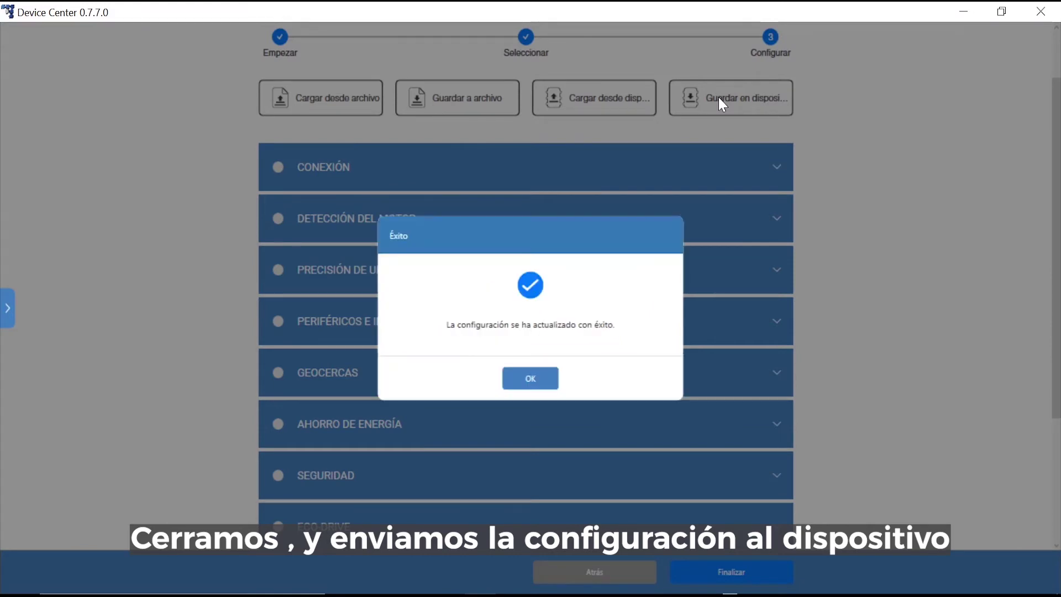
pyautogui.click(534, 379)
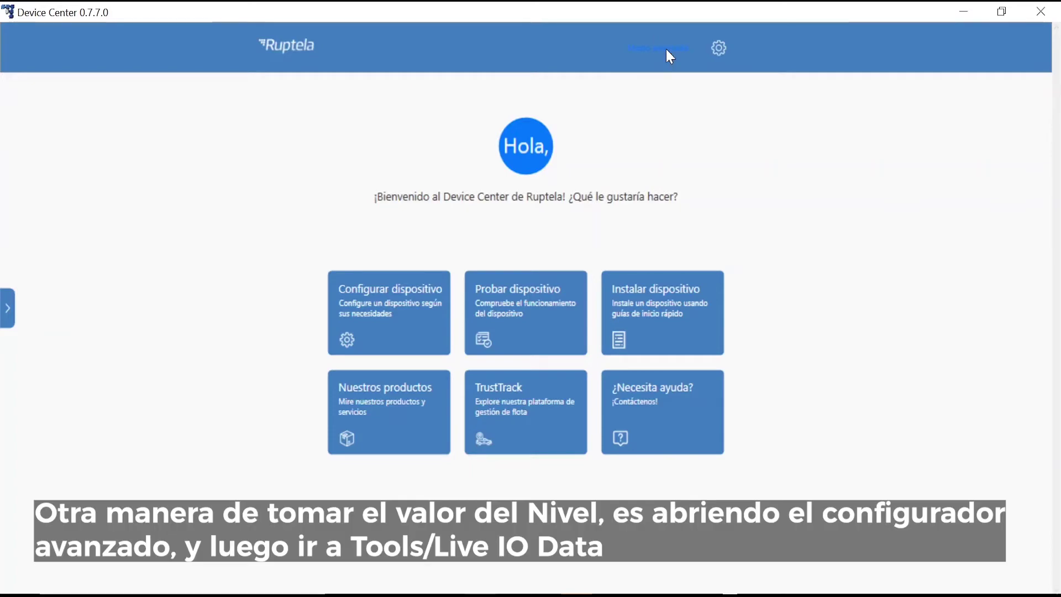
# Open Advanced Configurator, connect to the HCV5 device on COM3 and retrieve its configuration.
pyautogui.click(668, 54)
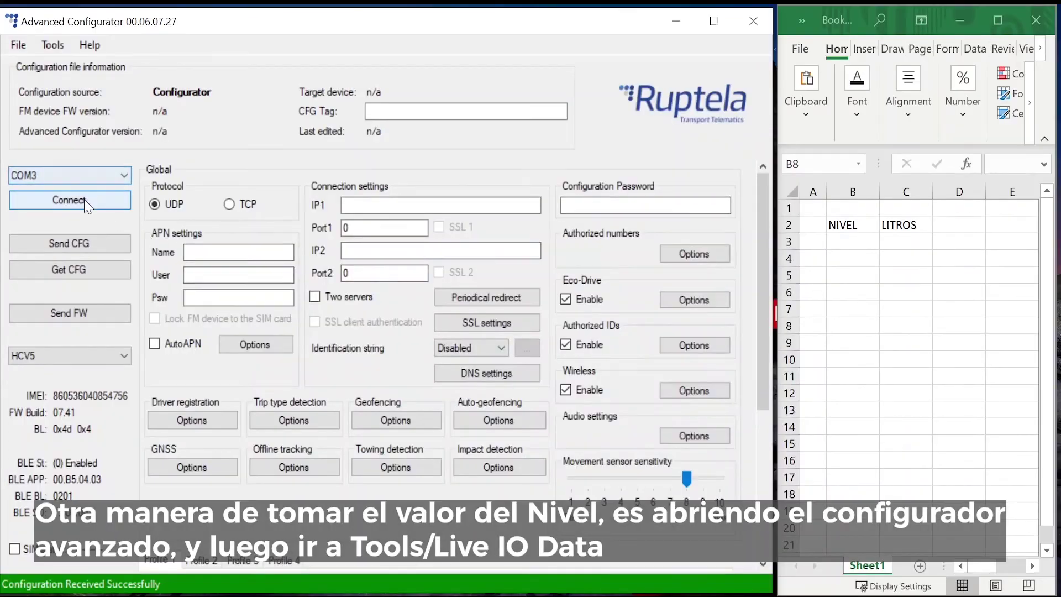
pyautogui.click(85, 203)
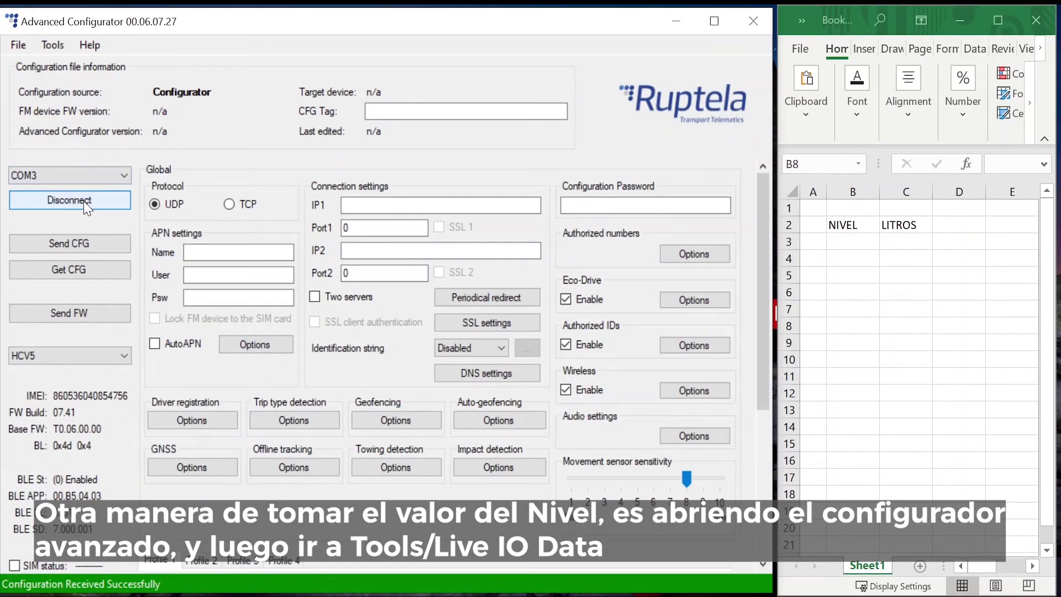
pyautogui.click(82, 274)
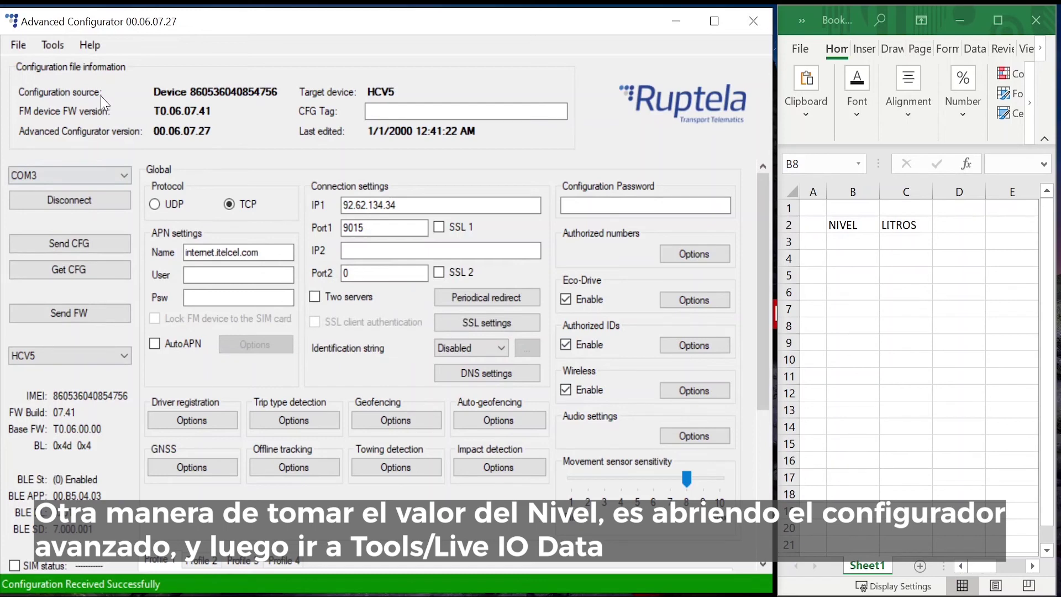
# Open the live IO data and locate the Beacon 0 sensor entry, IO ID 779, to read the fuel level.
pyautogui.click(68, 49)
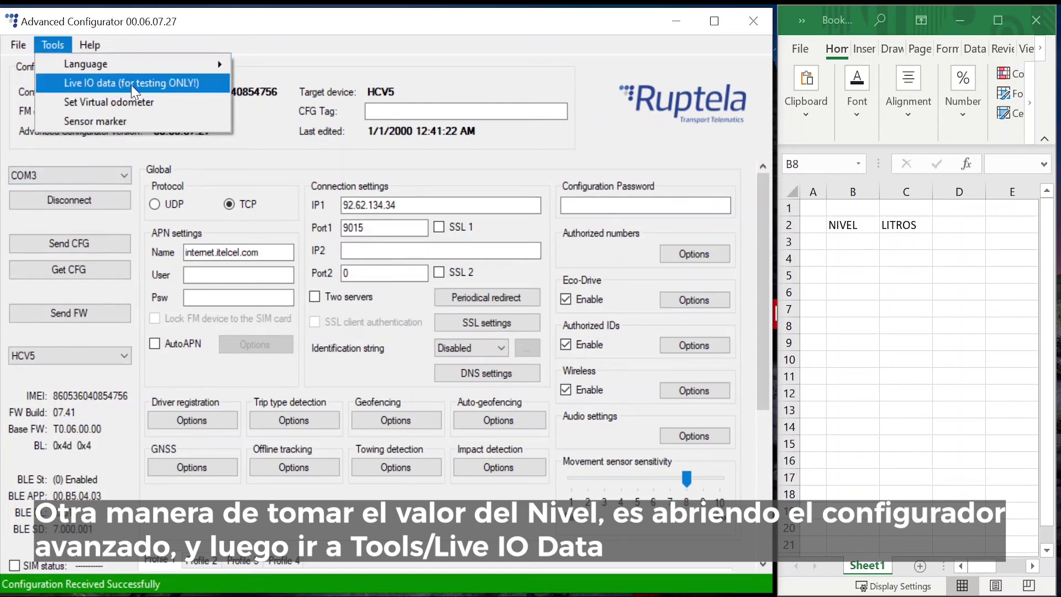
pyautogui.click(176, 88)
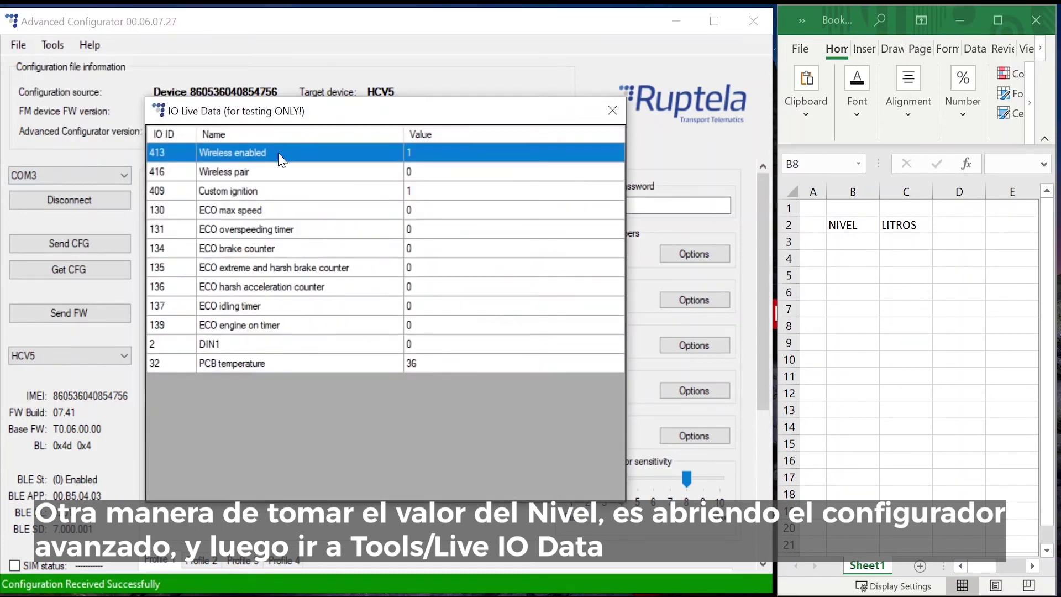
pyautogui.moveTo(621, 258); pyautogui.dragTo(629, 443)
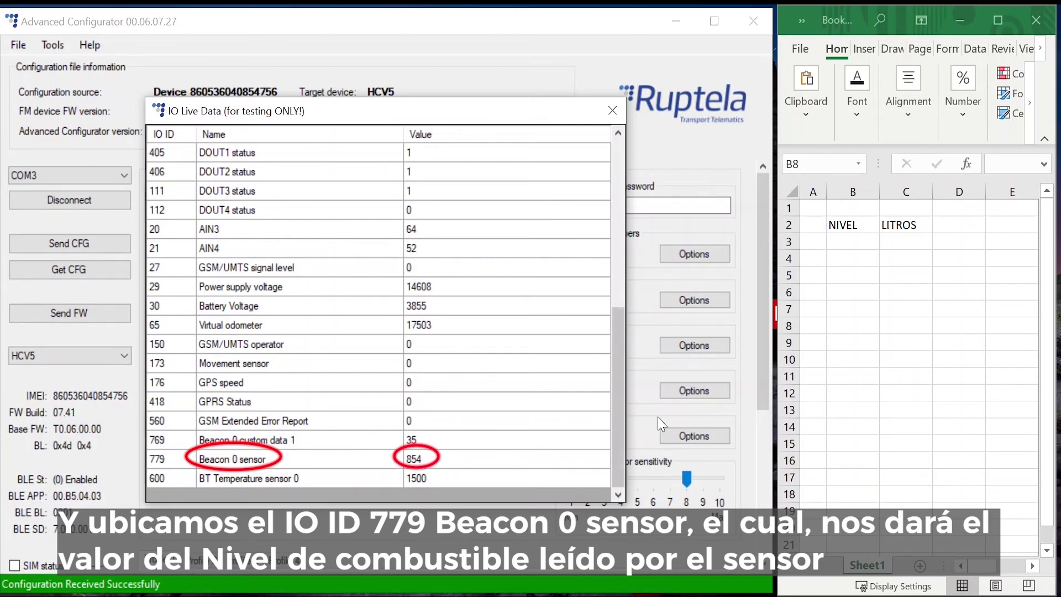
# In the Excel calibration table, fill row 3 with level 1 and 0 litres.
pyautogui.click(864, 239)
pyautogui.click(863, 237)
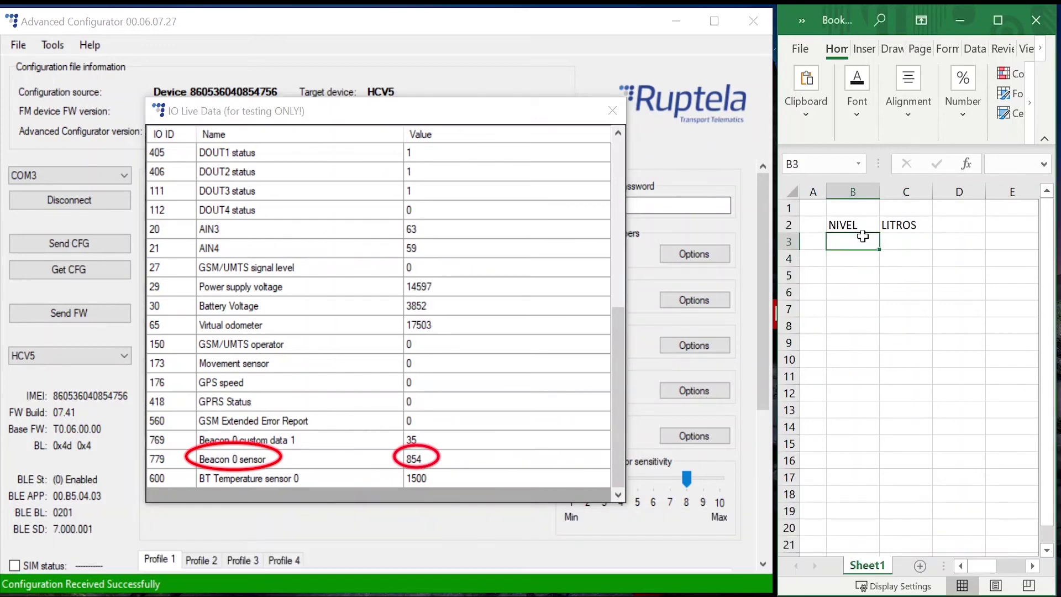
pyautogui.write('1')
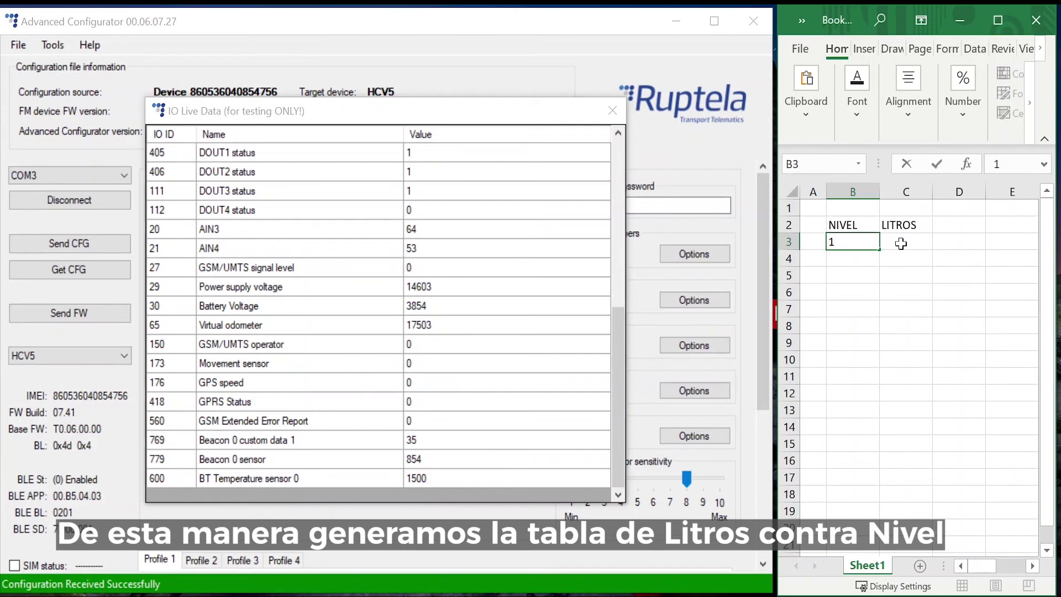
pyautogui.click(901, 243)
pyautogui.write('0')
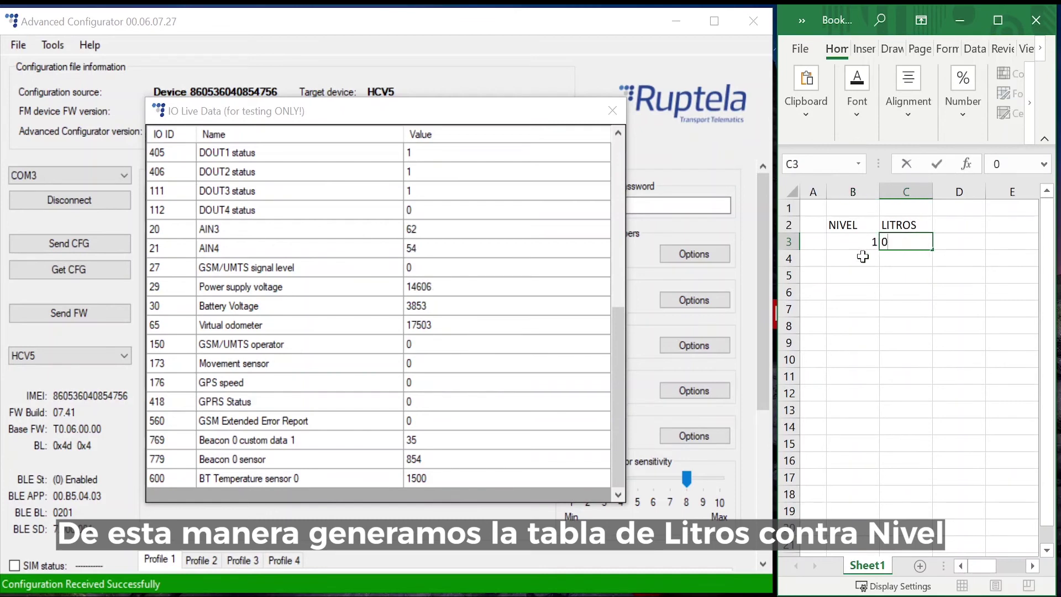
# Record the Beacon 0 sensor level 854 with 20 litres in row 4 of the calibration table.
pyautogui.click(867, 257)
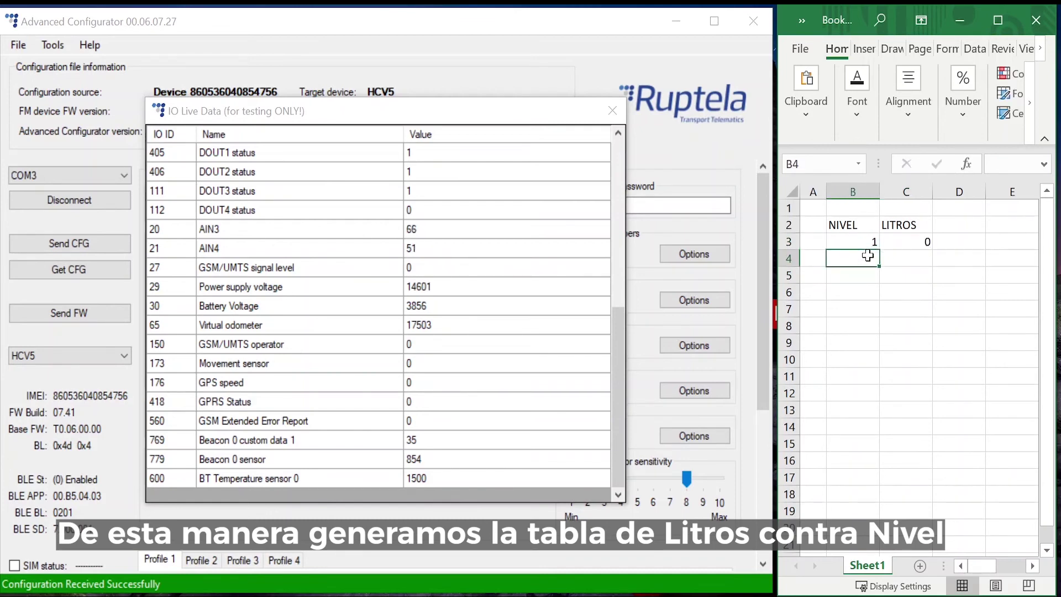
pyautogui.write('854')
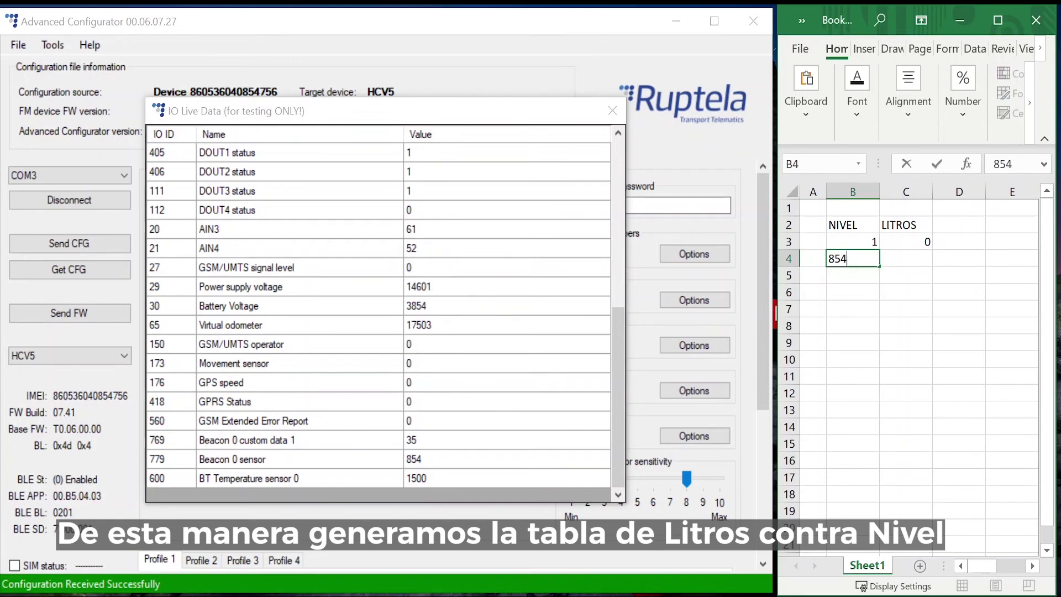
pyautogui.click(922, 254)
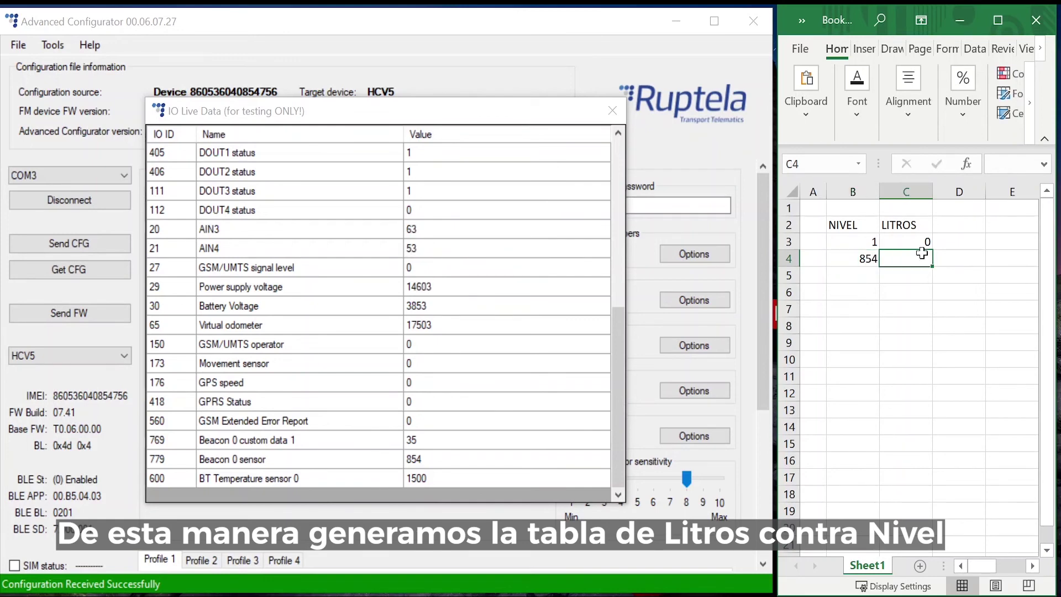
pyautogui.write('20')
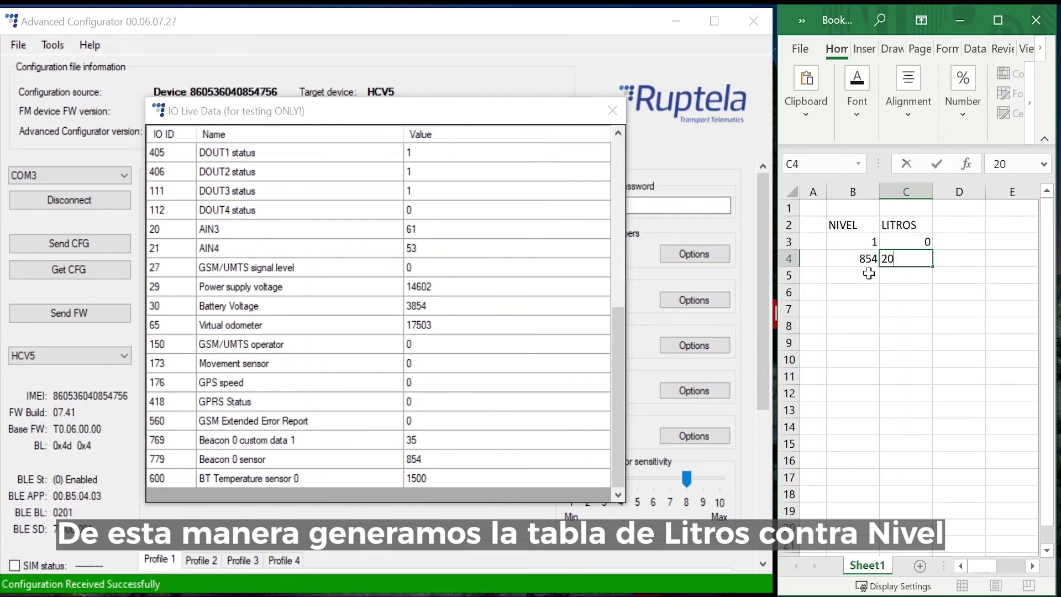
# Fill row 5 of the calibration table with level 1536 and 40 litres.
pyautogui.click(870, 274)
pyautogui.write('1')
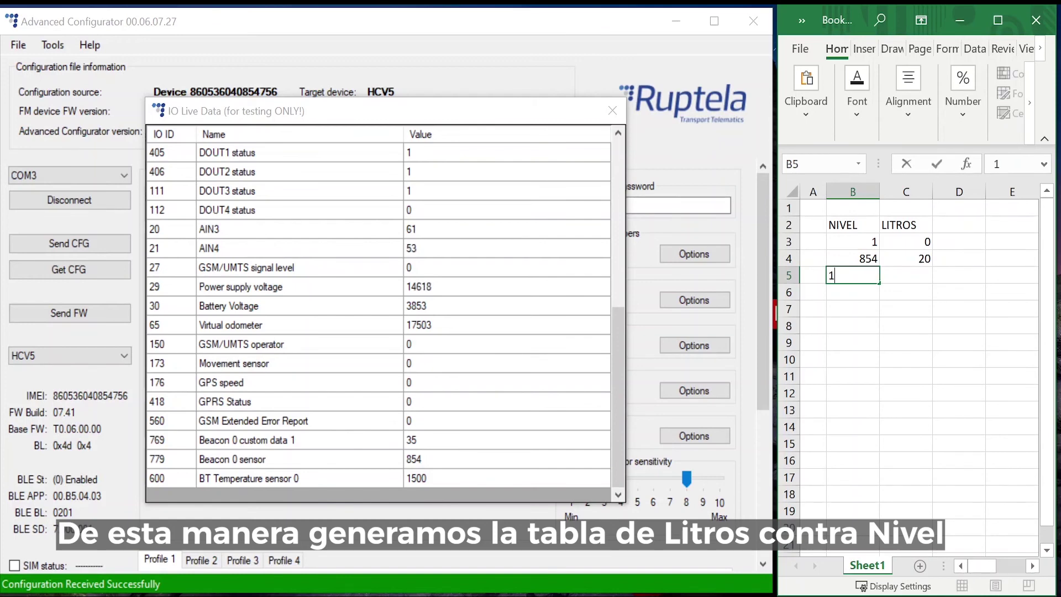
pyautogui.write('536')
pyautogui.click(924, 275)
pyautogui.write('40')
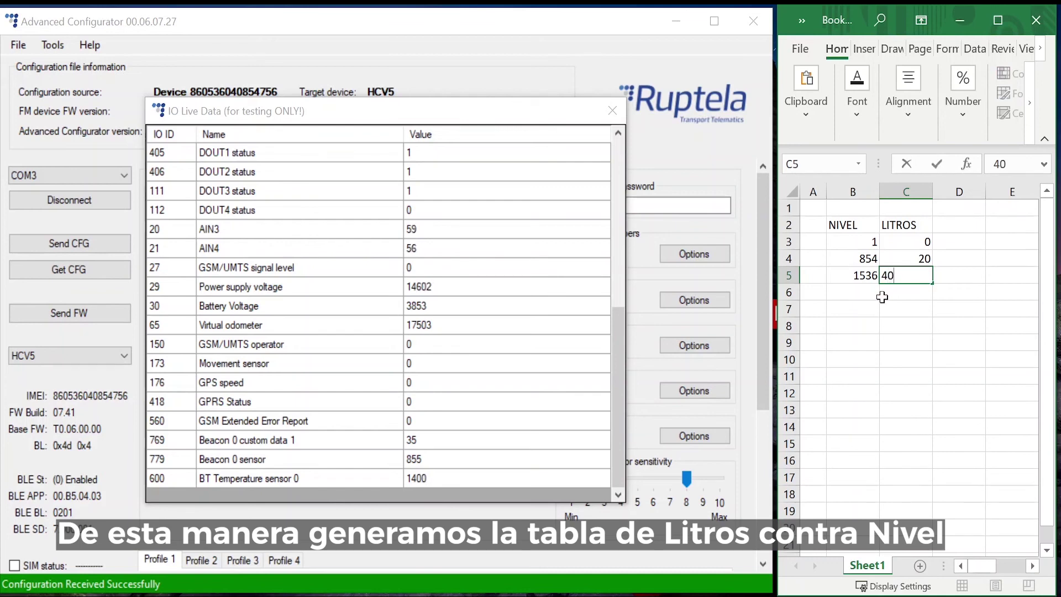
# Add the next calibration point in row 6, level 2388 with 60 litres.
pyautogui.click(872, 292)
pyautogui.write('2388')
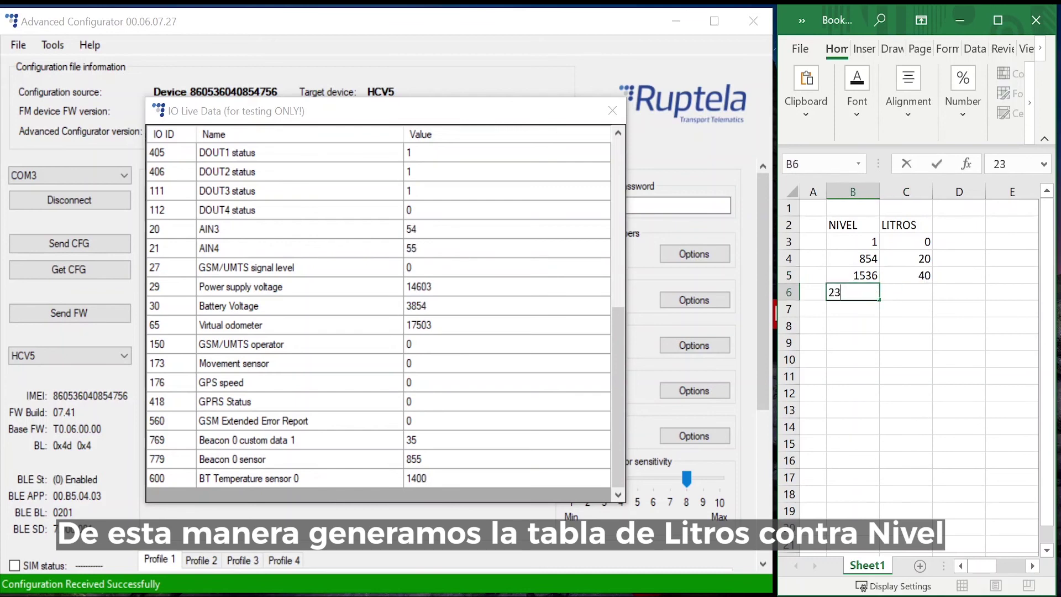
pyautogui.click(897, 287)
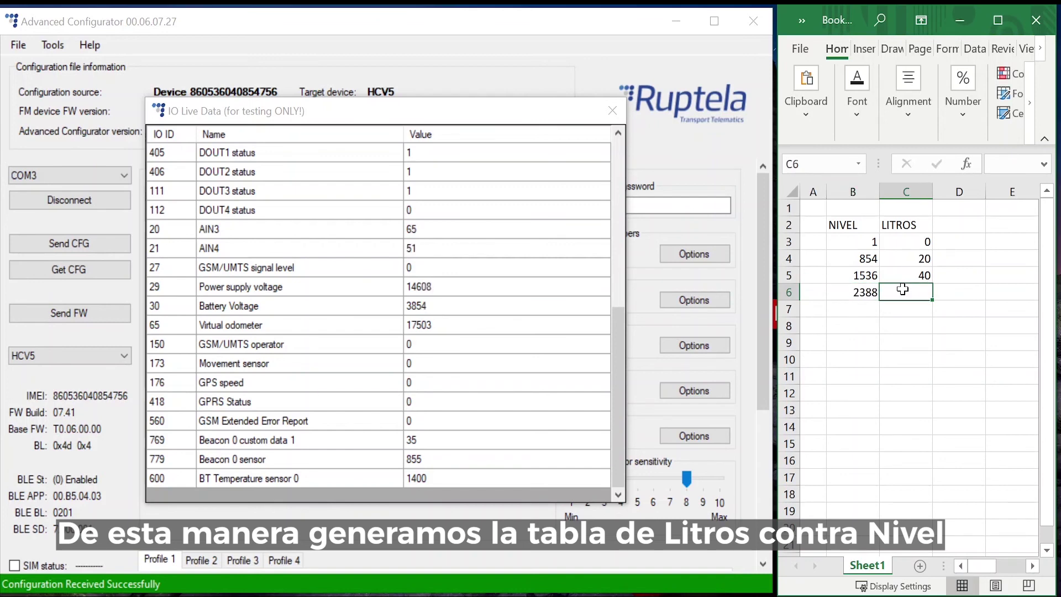
pyautogui.write('60')
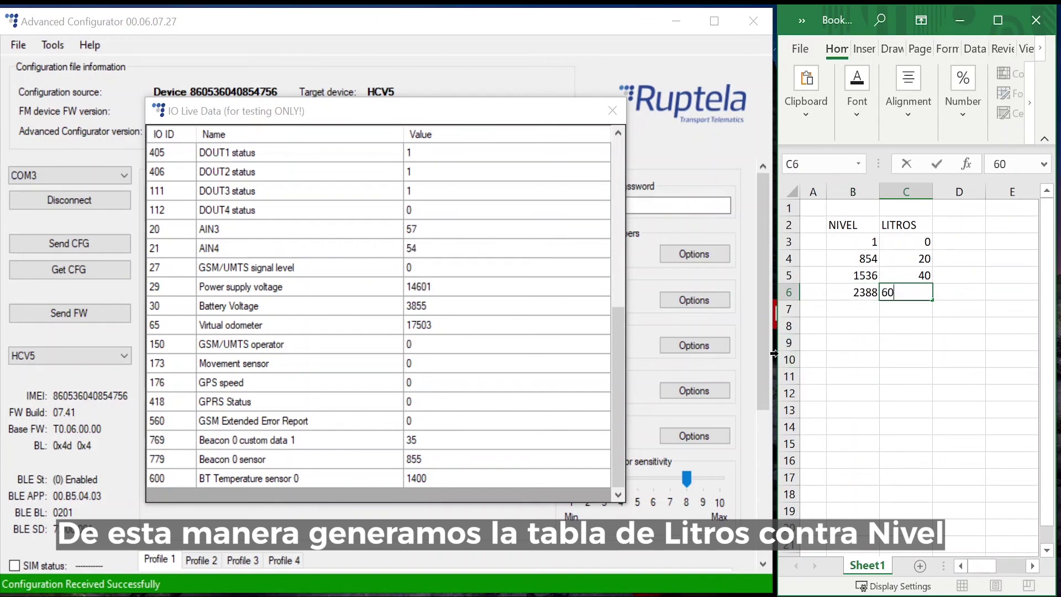
# Enter level 3259 and 80 litres in row 7 of the calibration table.
pyautogui.click(850, 309)
pyautogui.write('3259')
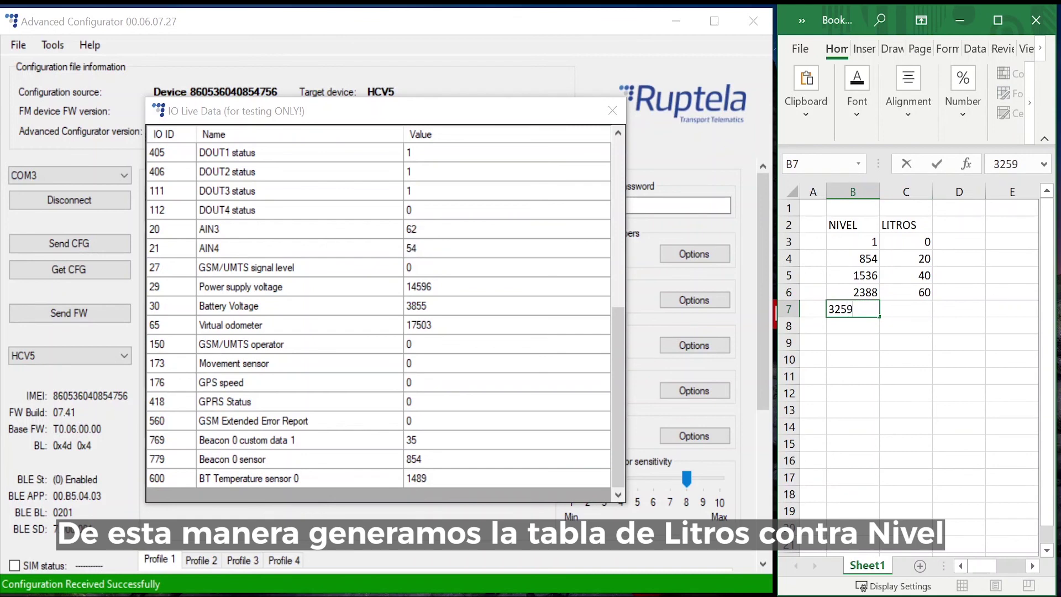
pyautogui.click(901, 310)
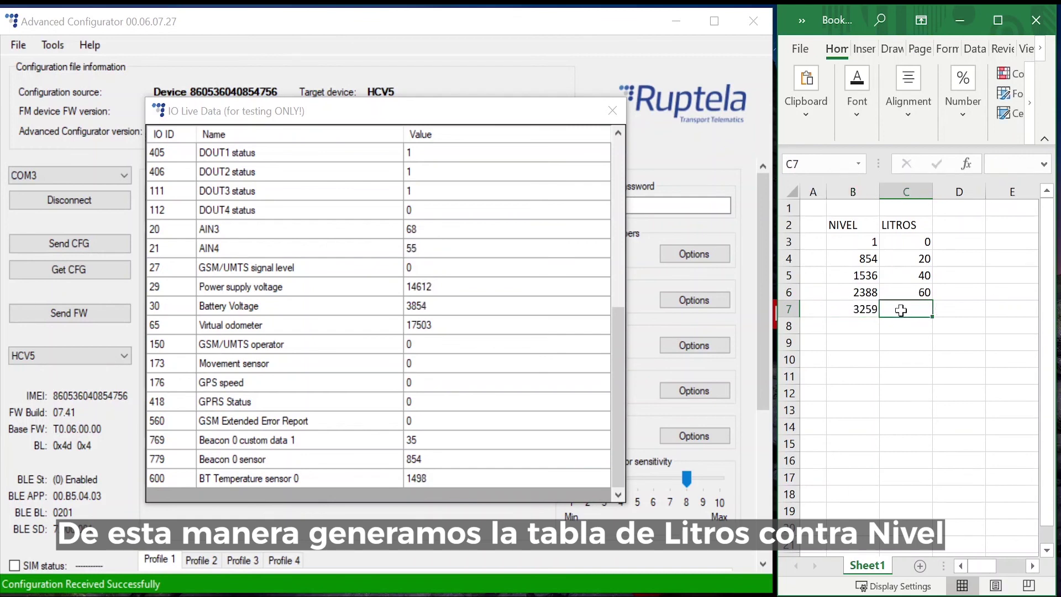
pyautogui.write('80')
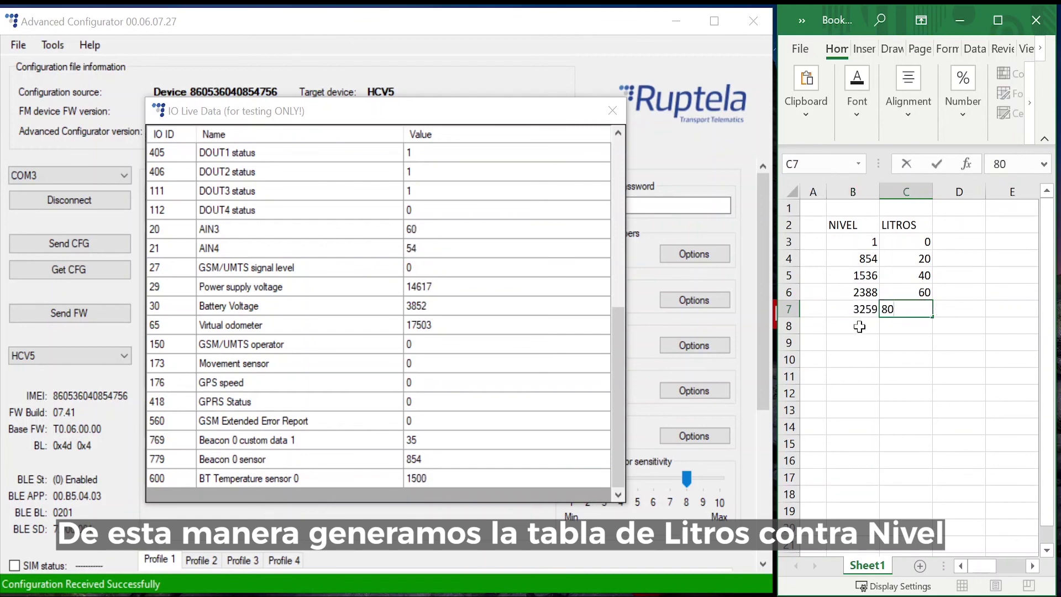
# Complete the calibration table in row 8 with level 4095 and 100 litres.
pyautogui.click(859, 326)
pyautogui.write('4095')
pyautogui.click(905, 330)
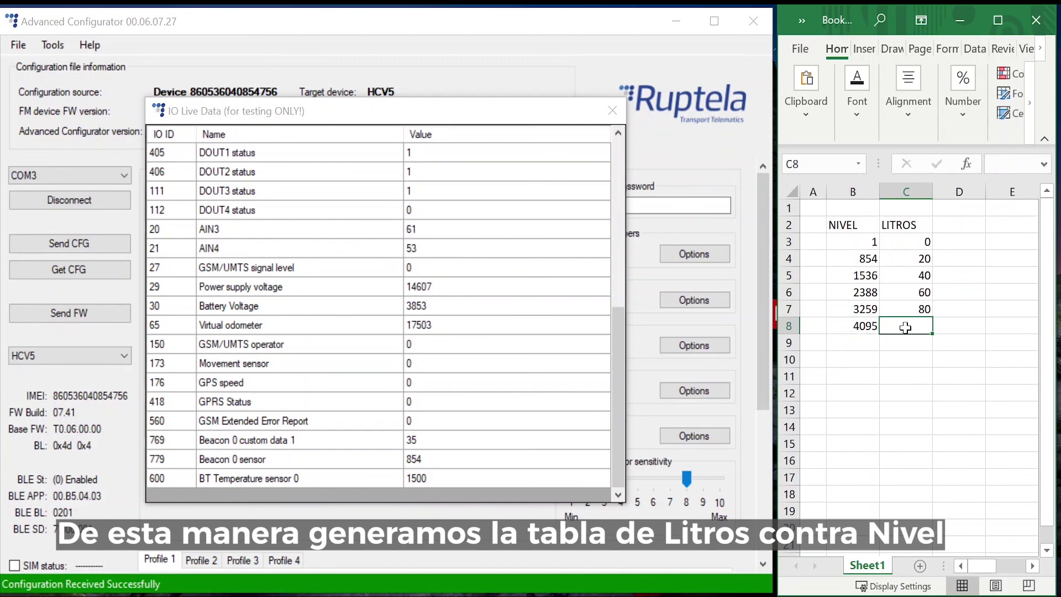
pyautogui.write('100')
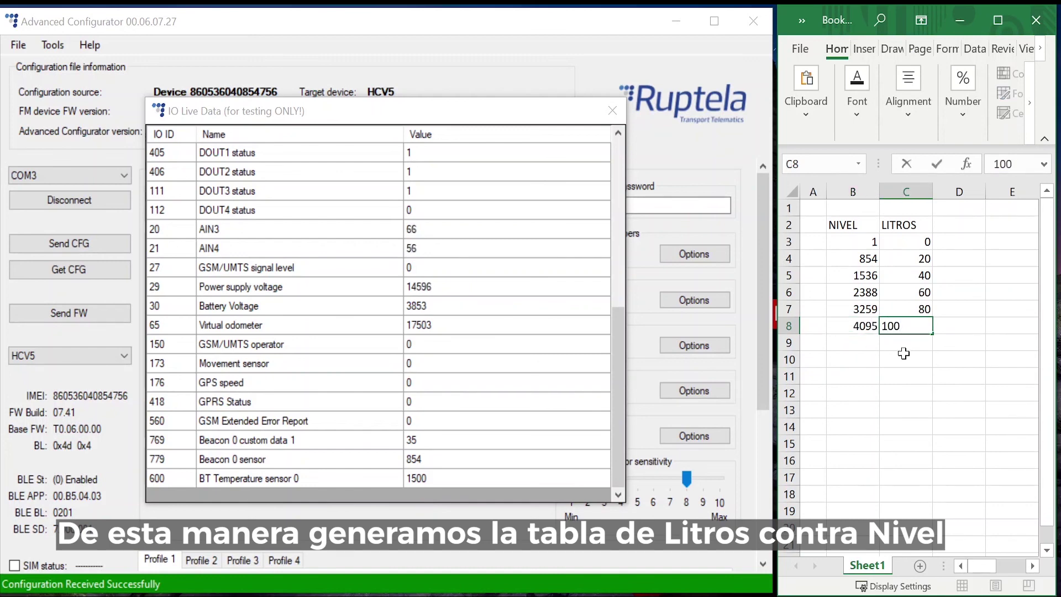
pyautogui.click(903, 354)
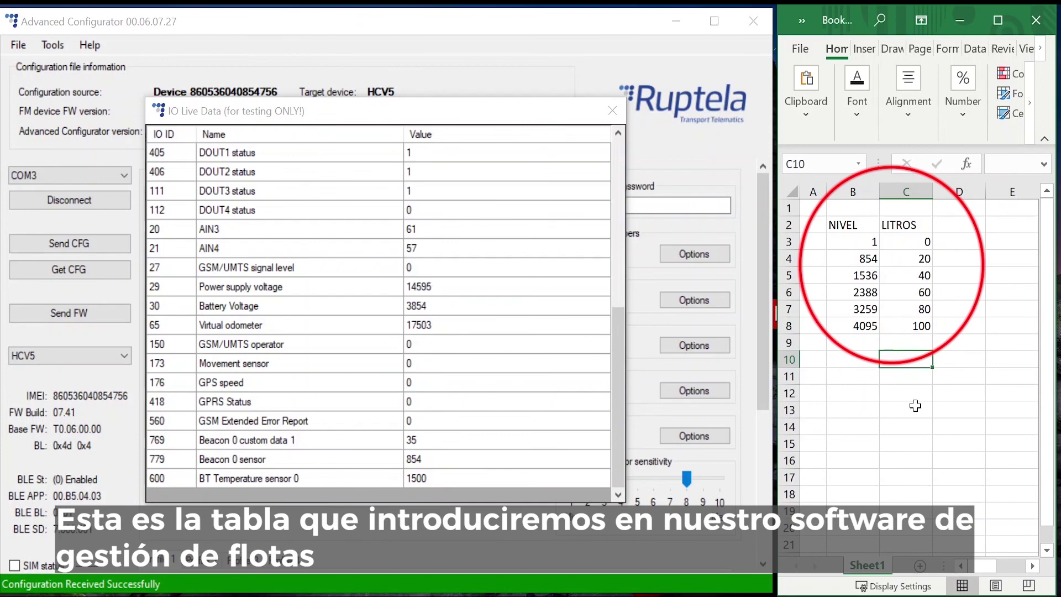